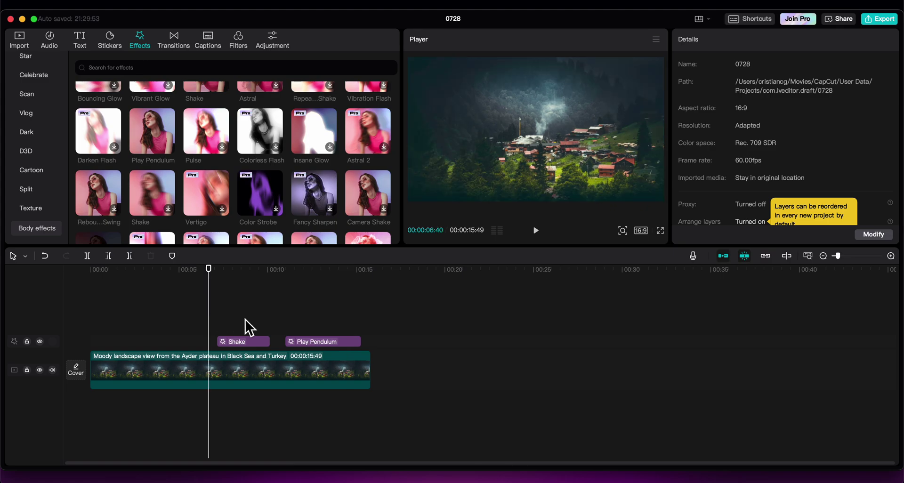
# - Delete the Shake and Play Pendulum effect clips together, then show the imported media library
pyautogui.moveTo(291, 326); pyautogui.dragTo(306, 341)
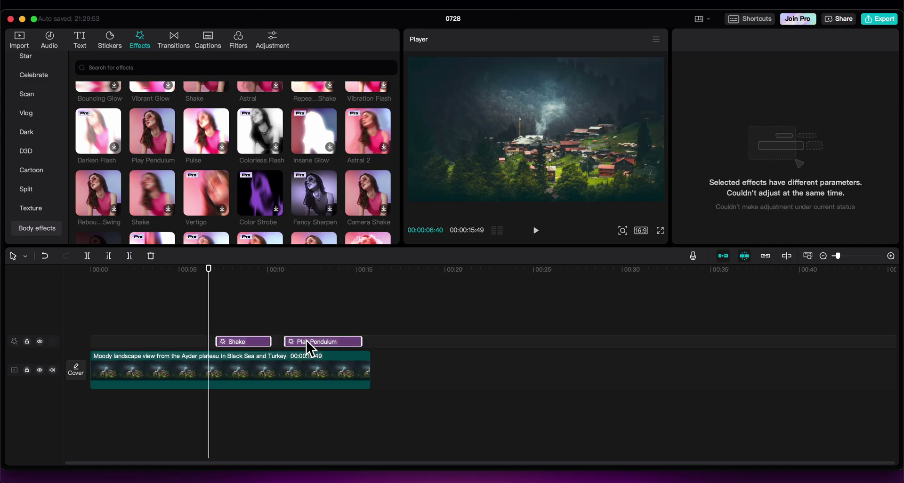
pyautogui.press('Delete')
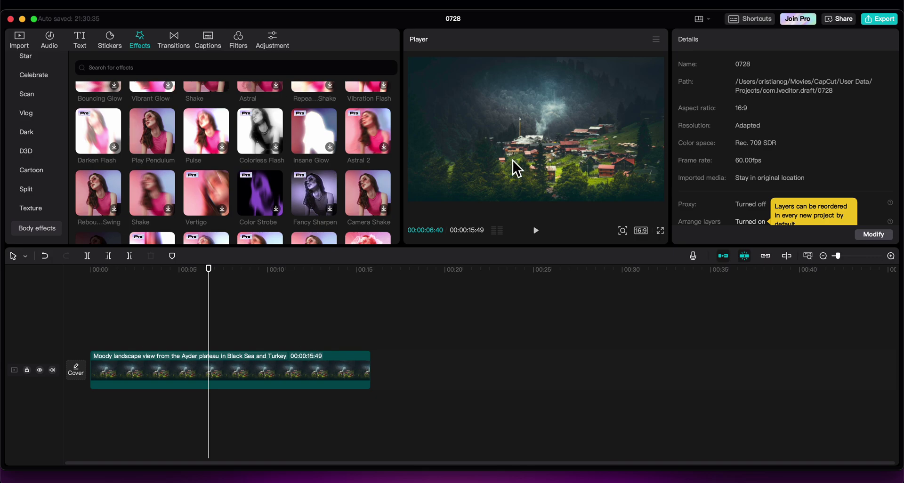
pyautogui.moveTo(205, 193)
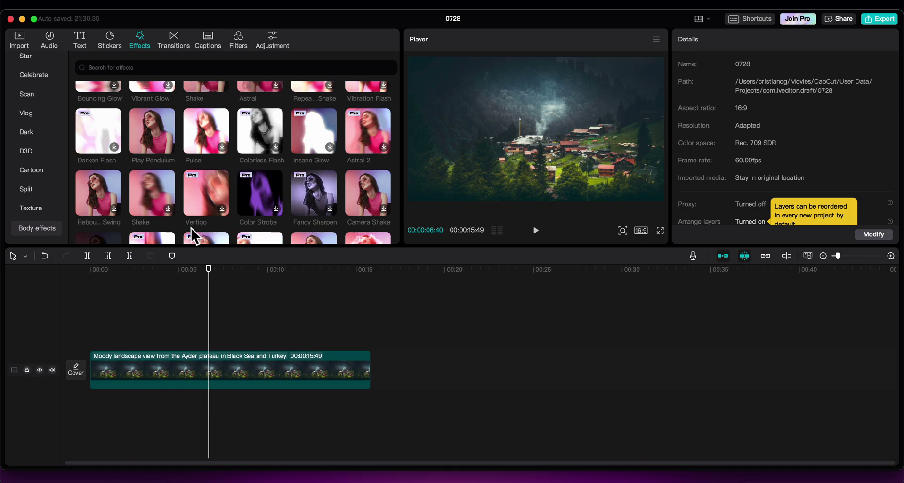
pyautogui.click(230, 271)
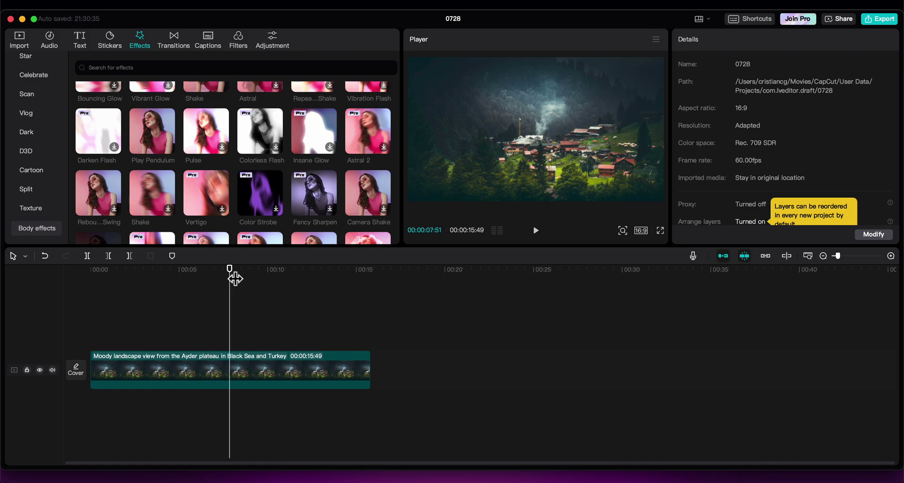
pyautogui.click(174, 277)
pyautogui.click(28, 52)
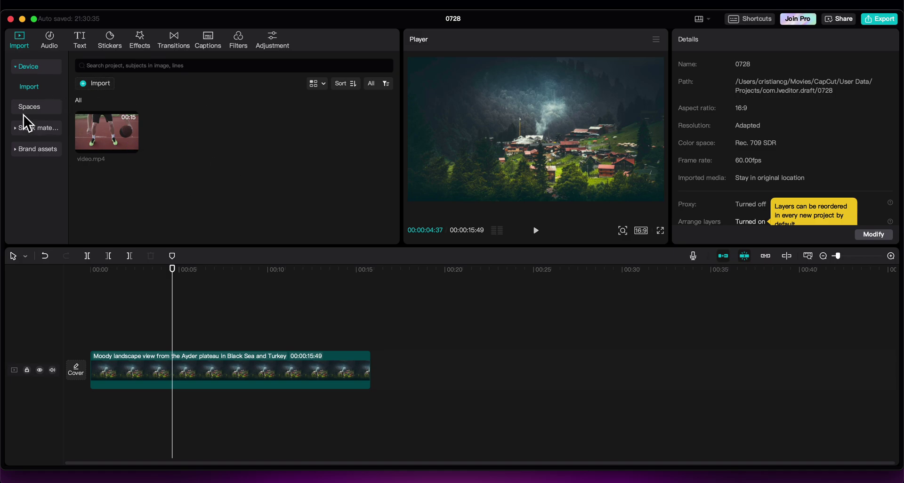
# - Browse Trending stock clips, preview the pink flower clip, then show the Green Screen category
pyautogui.click(24, 128)
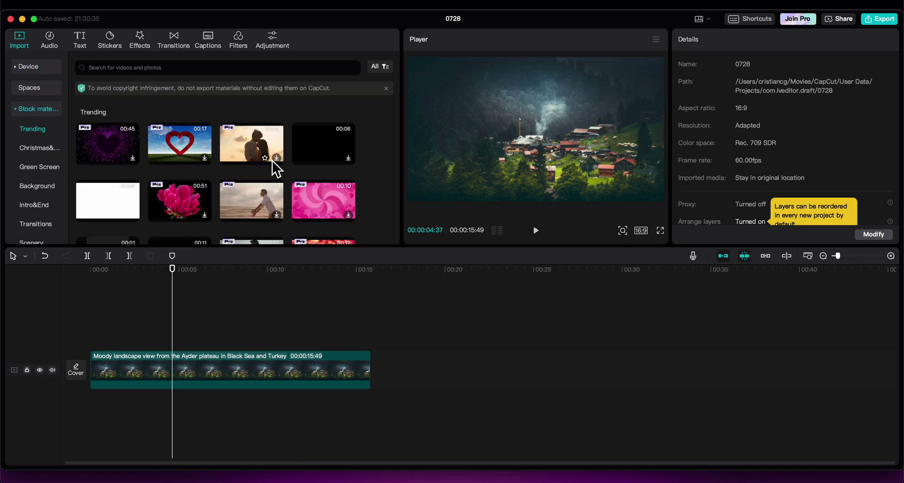
pyautogui.scroll(-2, 219, 235)
pyautogui.scroll(-2, 178, 110)
pyautogui.scroll(1, 178, 111)
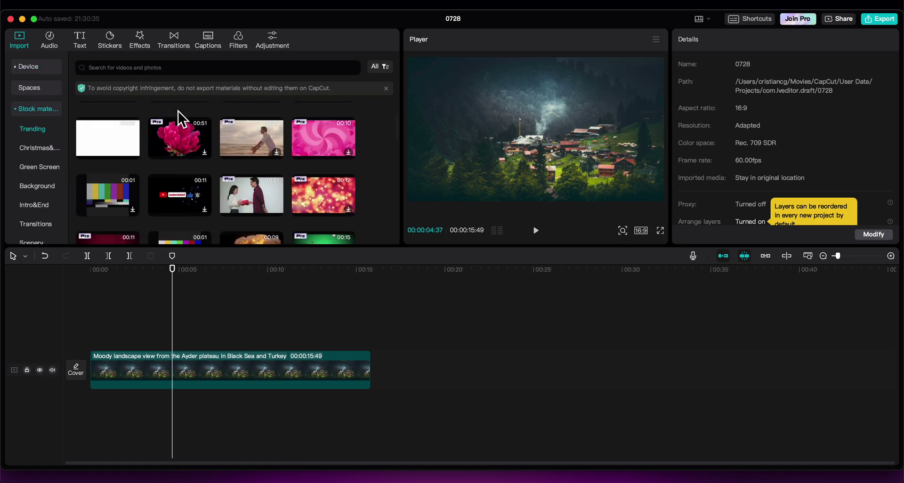
pyautogui.click(178, 138)
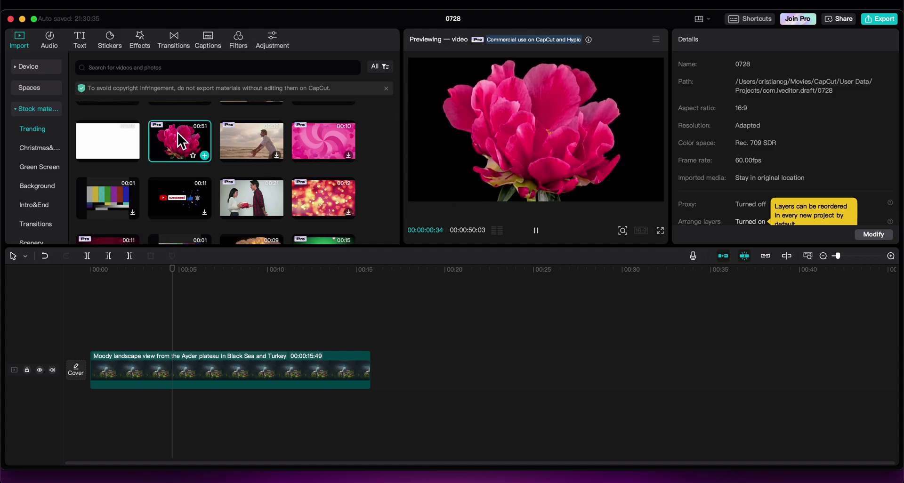
pyautogui.scroll(-1, 203, 159)
pyautogui.scroll(-1, 203, 159)
pyautogui.scroll(-1, 202, 159)
pyautogui.scroll(-1, 212, 160)
pyautogui.scroll(-1, 240, 170)
pyautogui.scroll(-1, 241, 174)
pyautogui.scroll(-1, 162, 221)
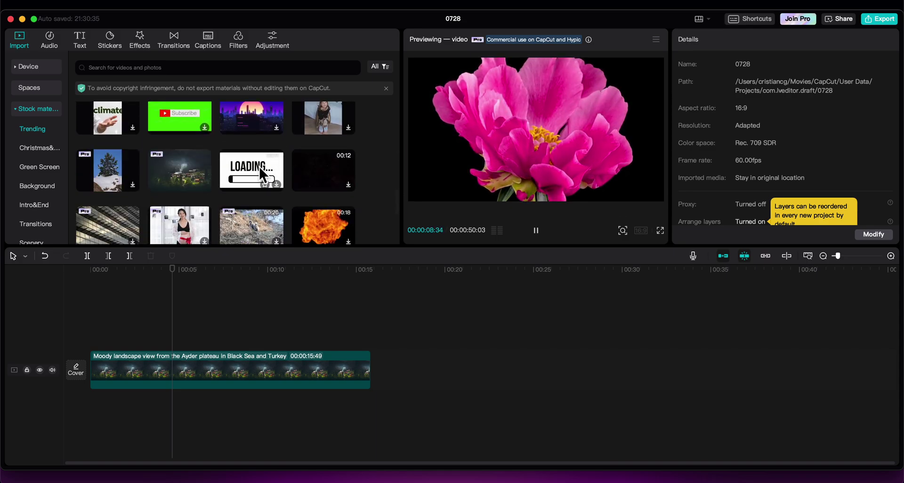
pyautogui.scroll(-1, 256, 168)
pyautogui.scroll(-3, 34, 175)
pyautogui.scroll(-1, 52, 165)
pyautogui.scroll(3, 51, 165)
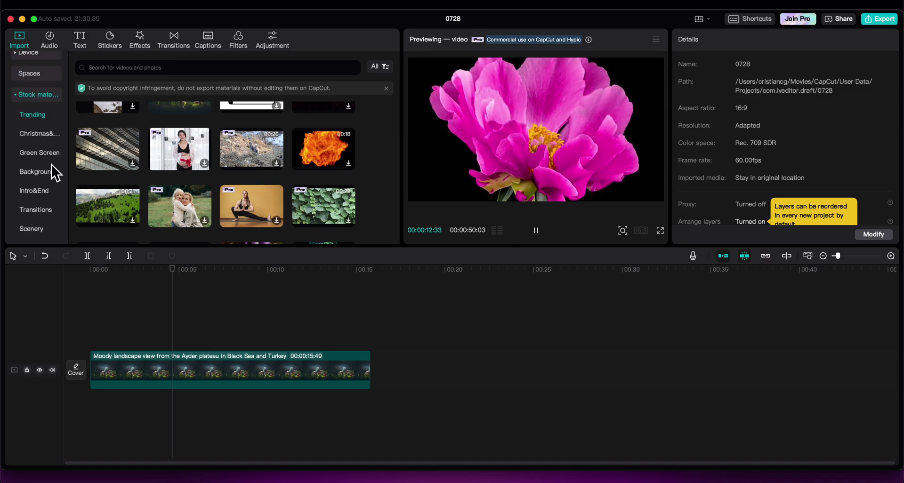
pyautogui.click(45, 155)
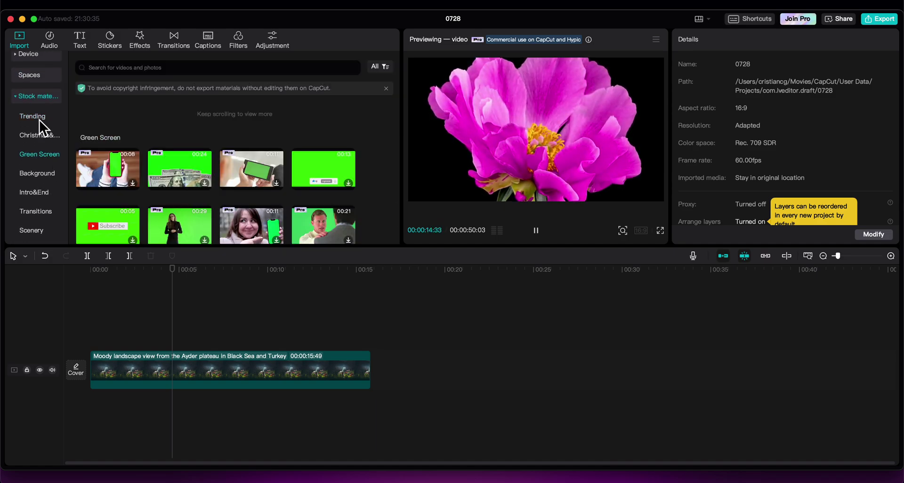
# - Search stock for 'photo', preview the green-screen photo frame clip, and add it to the timeline
pyautogui.click(147, 70)
pyautogui.write('photo')
pyautogui.press('Return')
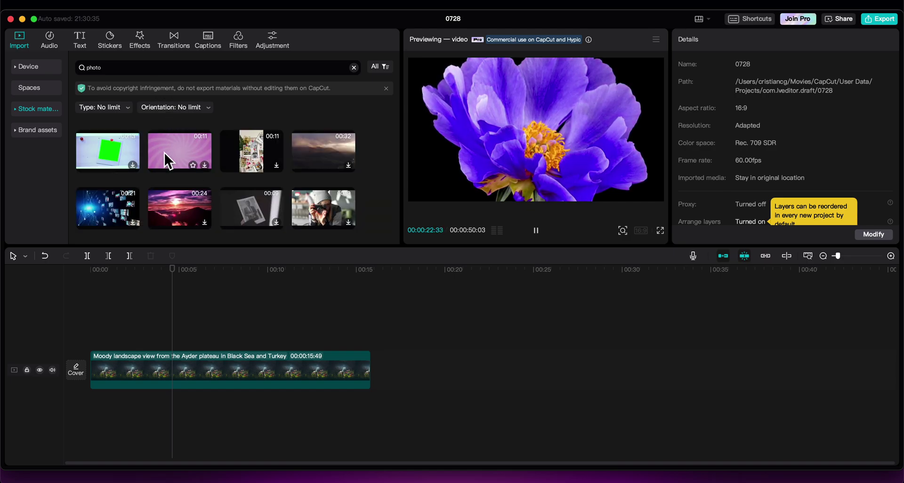
pyautogui.scroll(-2, 252, 142)
pyautogui.scroll(2, 262, 154)
pyautogui.click(118, 150)
pyautogui.press('space')
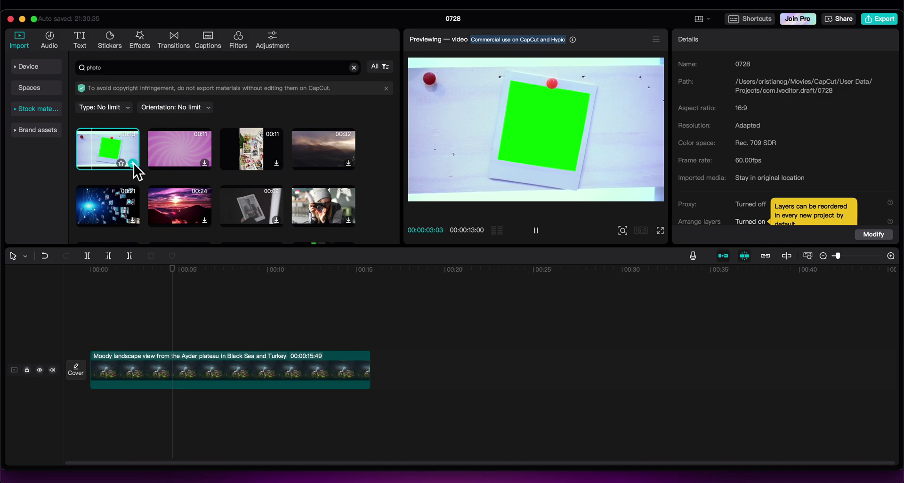
pyautogui.click(132, 163)
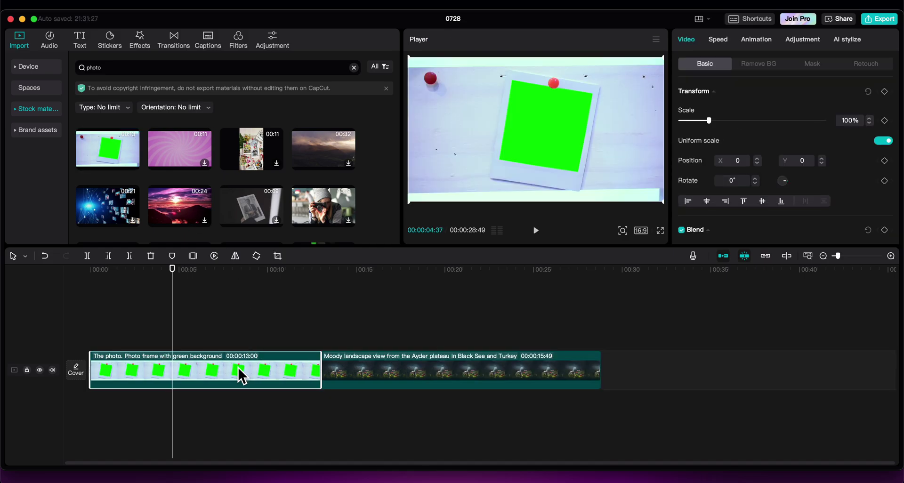
# - Move the photo frame clip to an overlay track, delete it, and screenshot the landscape clip strip
pyautogui.moveTo(238, 367); pyautogui.dragTo(237, 319)
pyautogui.press('Delete')
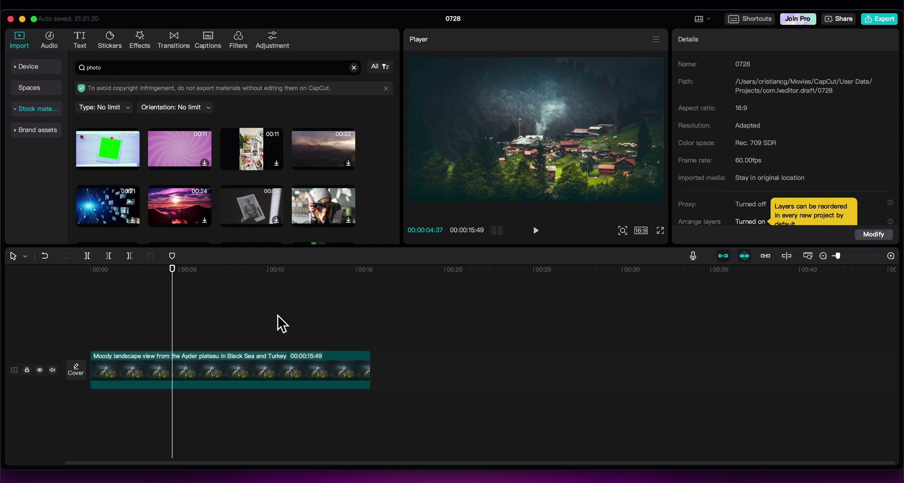
pyautogui.press('super+shift+4')
pyautogui.moveTo(198, 326)
pyautogui.mouseDown()
pyautogui.moveTo(395, 412)
pyautogui.moveTo(355, 412)
pyautogui.mouseUp()
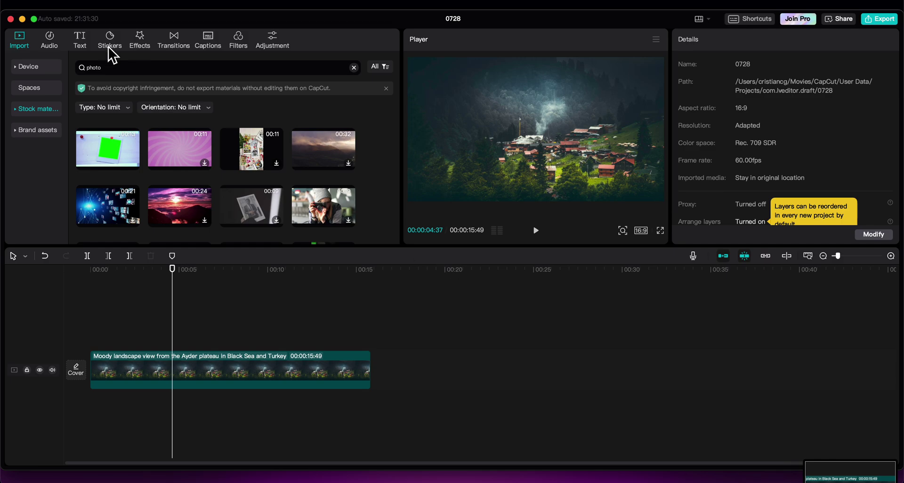
# - Import the screenshot, place scrn.png above the landscape clip, and trim both its ends
pyautogui.click(50, 67)
pyautogui.moveTo(851, 474); pyautogui.dragTo(332, 135)
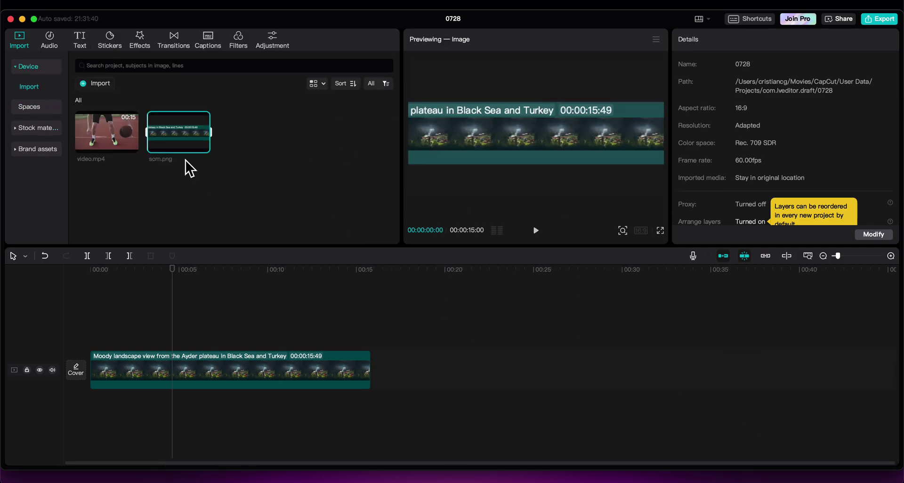
pyautogui.moveTo(205, 148); pyautogui.dragTo(281, 321)
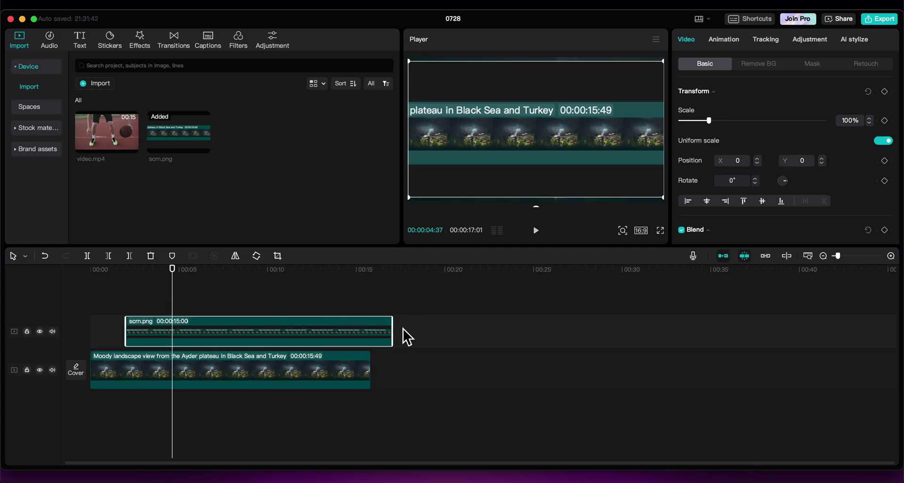
pyautogui.moveTo(393, 332); pyautogui.dragTo(275, 332)
pyautogui.moveTo(127, 334); pyautogui.dragTo(246, 337)
# - Apply Remove BG automatic removal to the scrn.png overlay
pyautogui.click(253, 297)
pyautogui.click(270, 325)
pyautogui.click(758, 64)
pyautogui.click(681, 92)
pyautogui.click(257, 297)
# - Try an Offset outline stroke on the scrn.png cutout
pyautogui.click(265, 321)
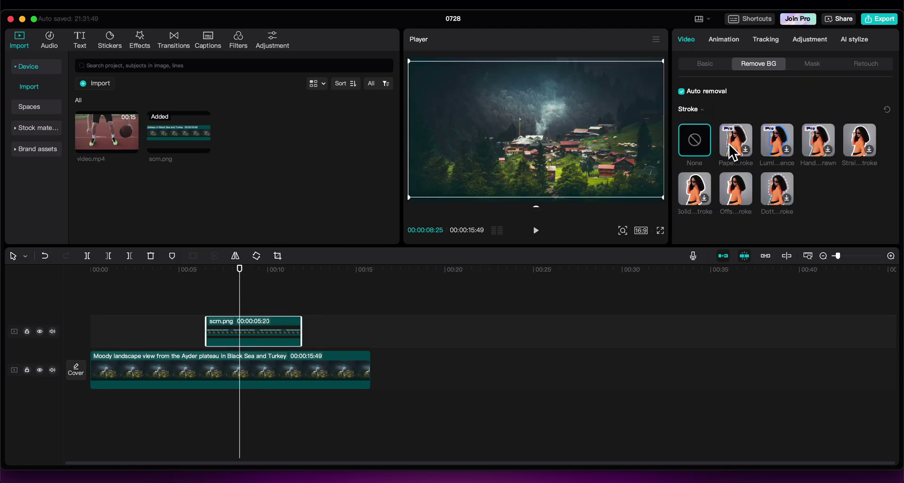
pyautogui.click(733, 201)
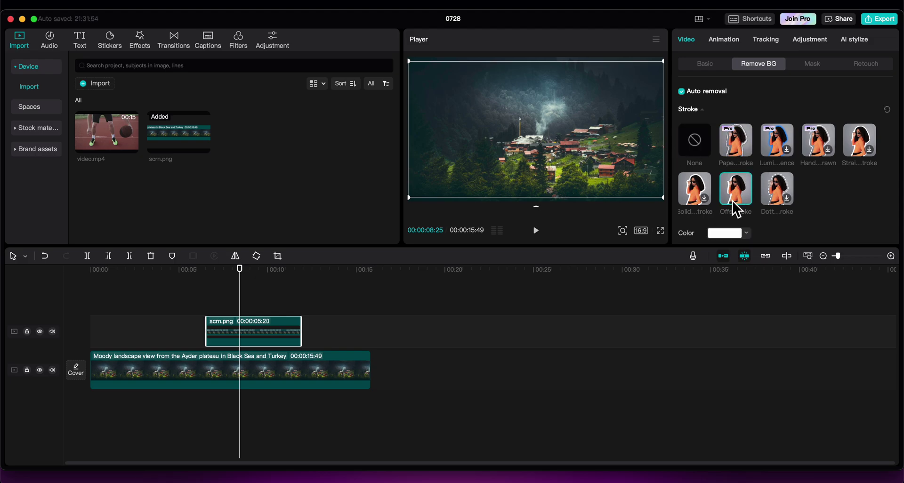
pyautogui.click(274, 302)
pyautogui.click(236, 300)
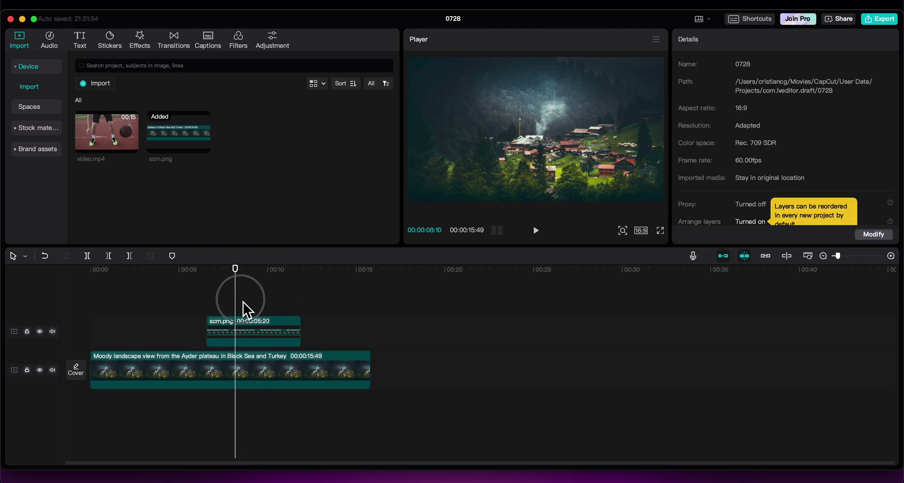
pyautogui.click(290, 335)
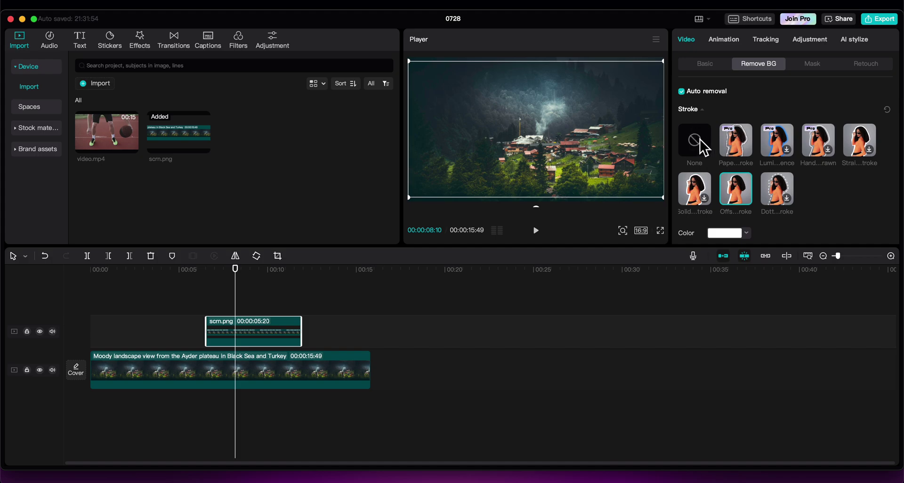
pyautogui.scroll(-5, 699, 141)
pyautogui.scroll(2, 699, 141)
pyautogui.scroll(-3, 698, 140)
pyautogui.scroll(5, 698, 141)
pyautogui.scroll(-5, 742, 160)
pyautogui.scroll(-2, 742, 160)
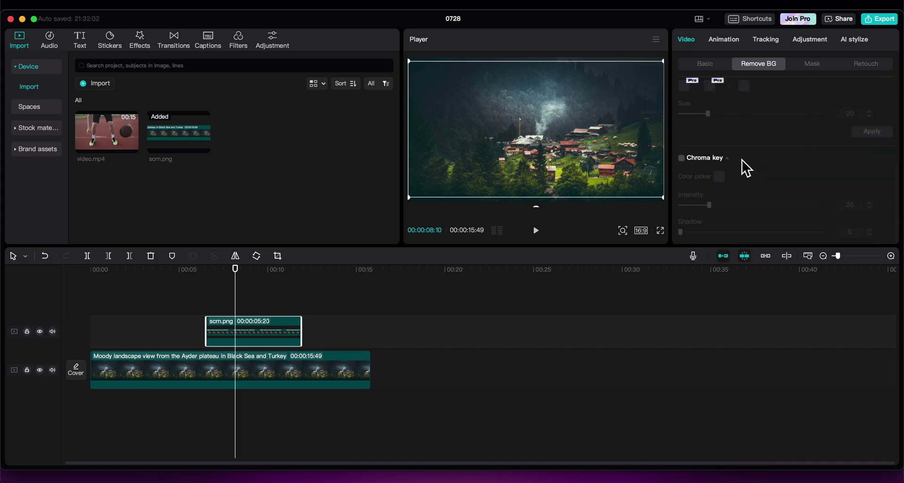
# - Check scrn.png's Basic transform settings, then return to its background removal settings
pyautogui.click(717, 65)
pyautogui.click(263, 304)
pyautogui.click(263, 325)
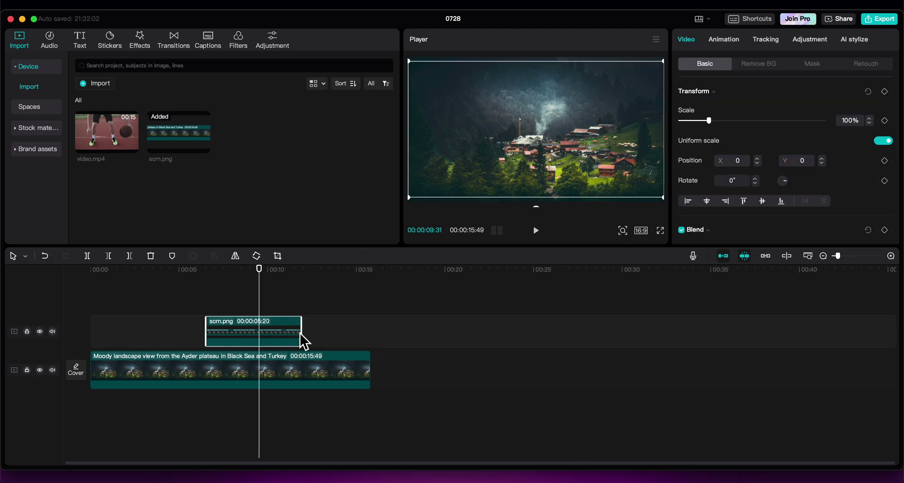
pyautogui.click(755, 65)
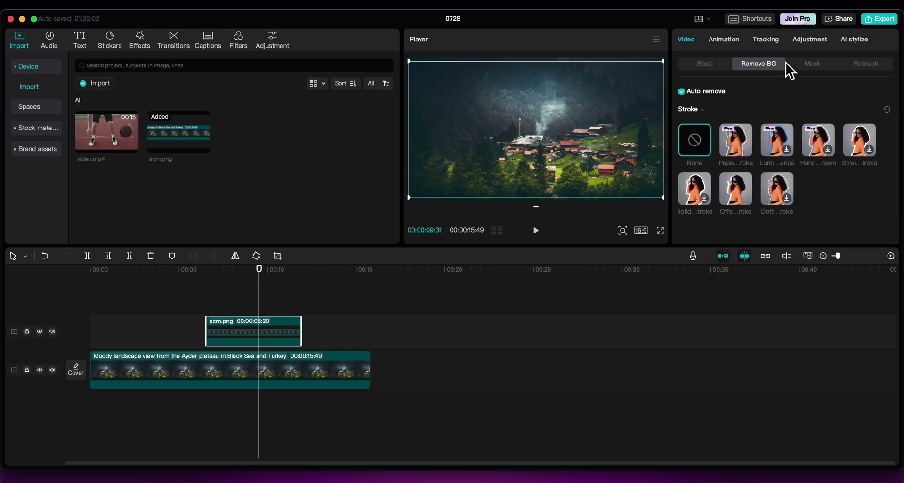
pyautogui.click(225, 303)
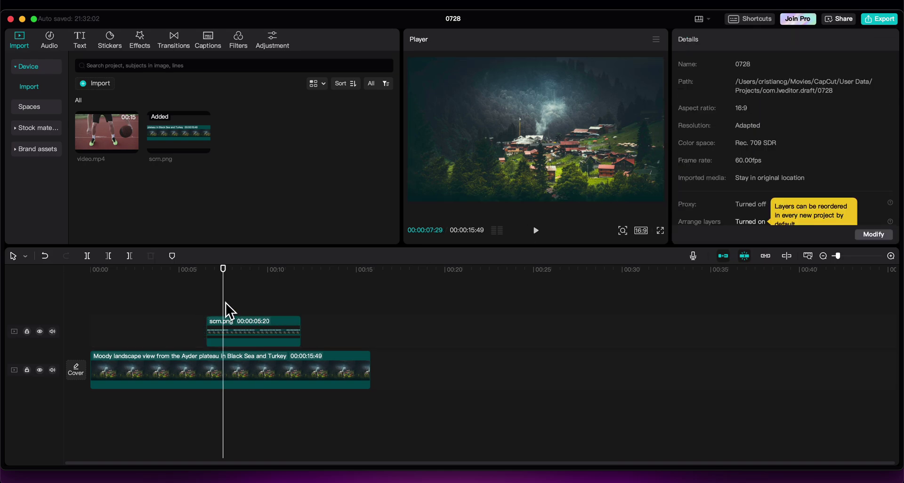
pyautogui.click(217, 330)
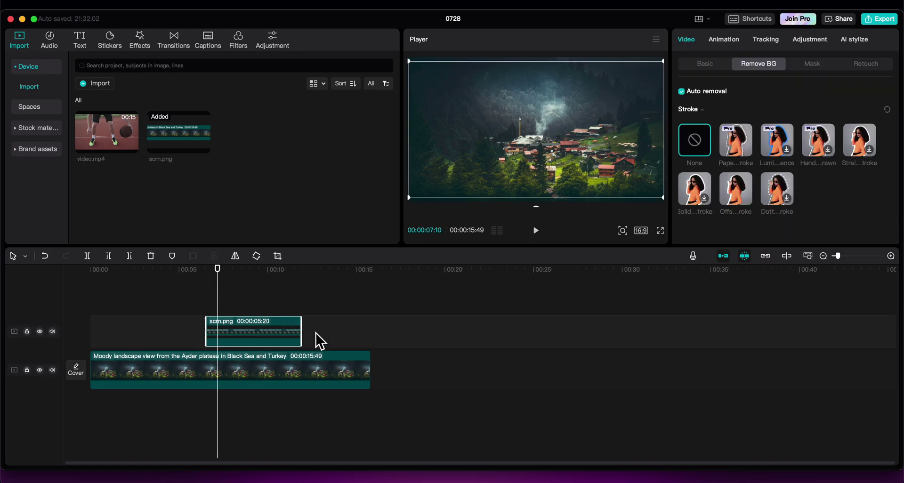
# - Delete the selected scrn.png overlay from the timeline
pyautogui.press('Delete')
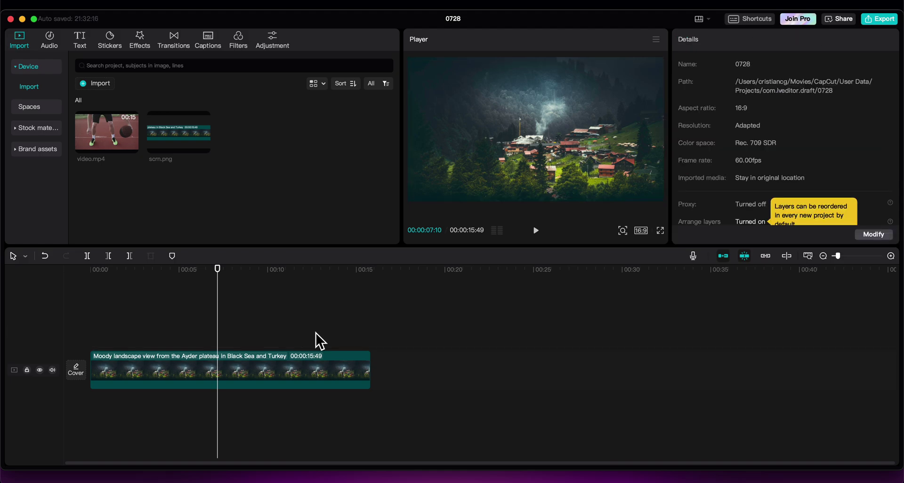